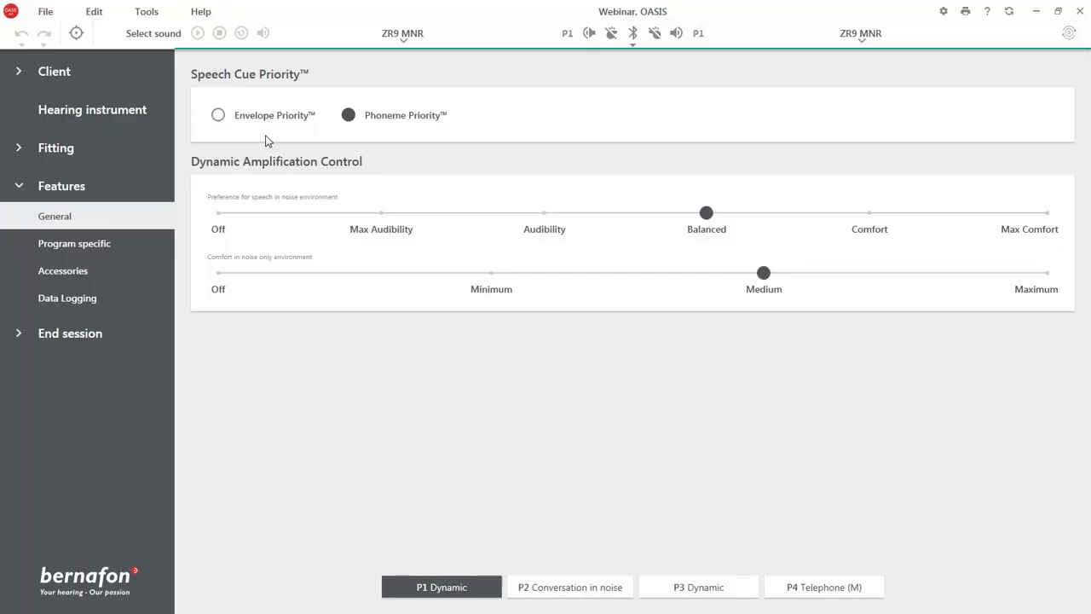
Try Envelope Priority as P1's Speech Cue Priority, check P2 Conversation in noise, and restore Phoneme Priority in P1
{"action": "left_click", "coordinate": [219, 116]}
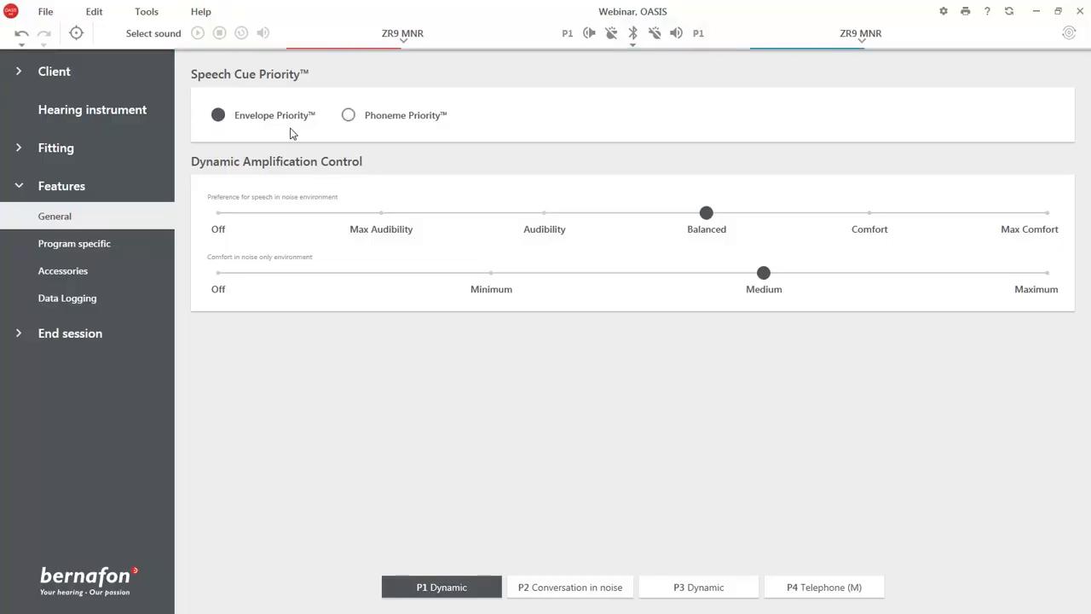
{"action": "left_click", "coordinate": [540, 592]}
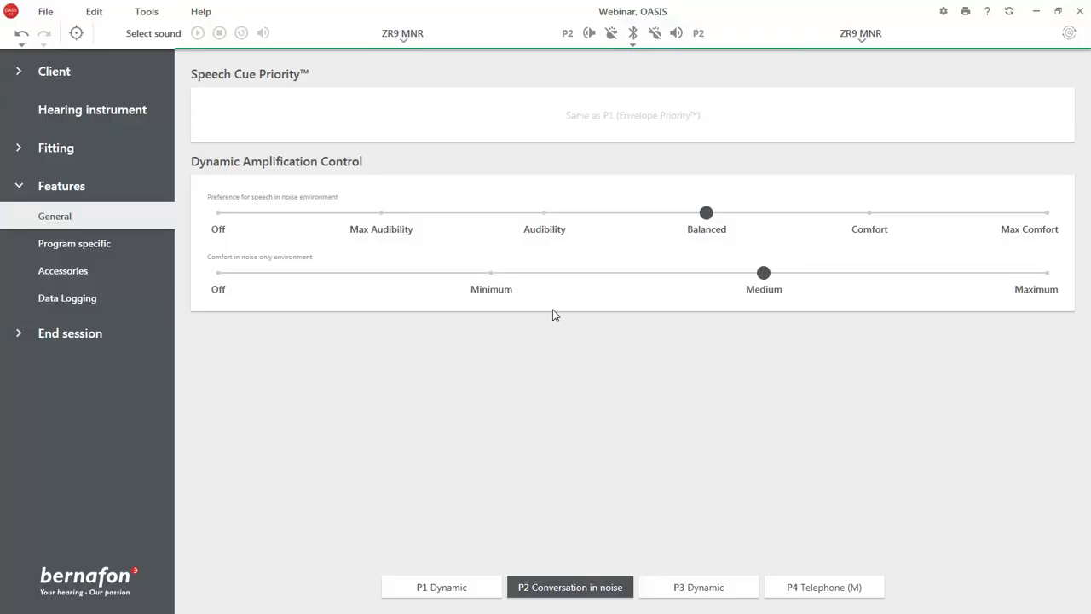
{"action": "left_click", "coordinate": [423, 590]}
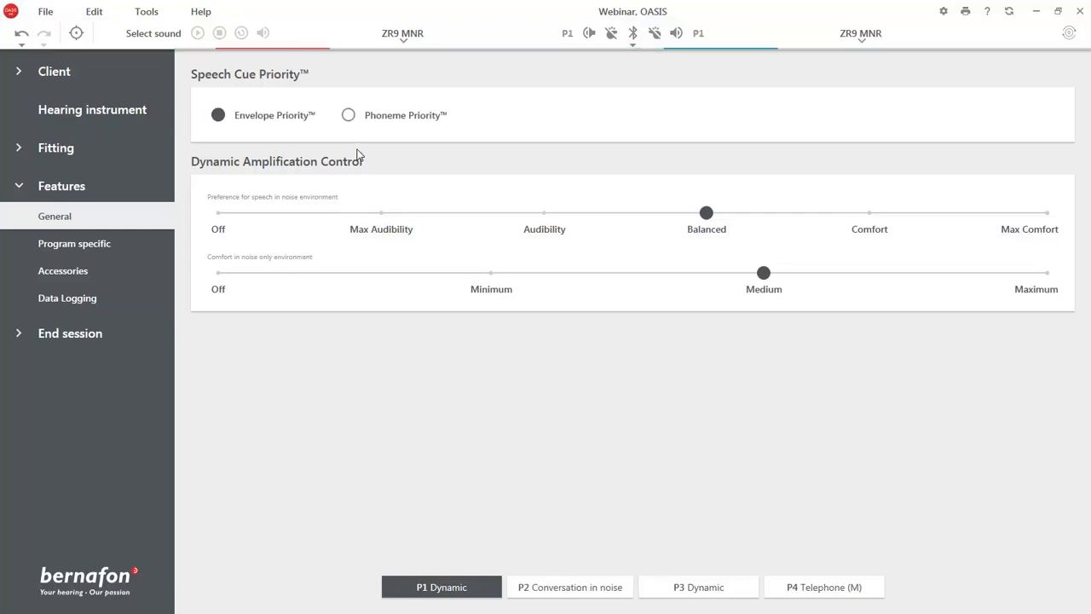
{"action": "left_click", "coordinate": [347, 119]}
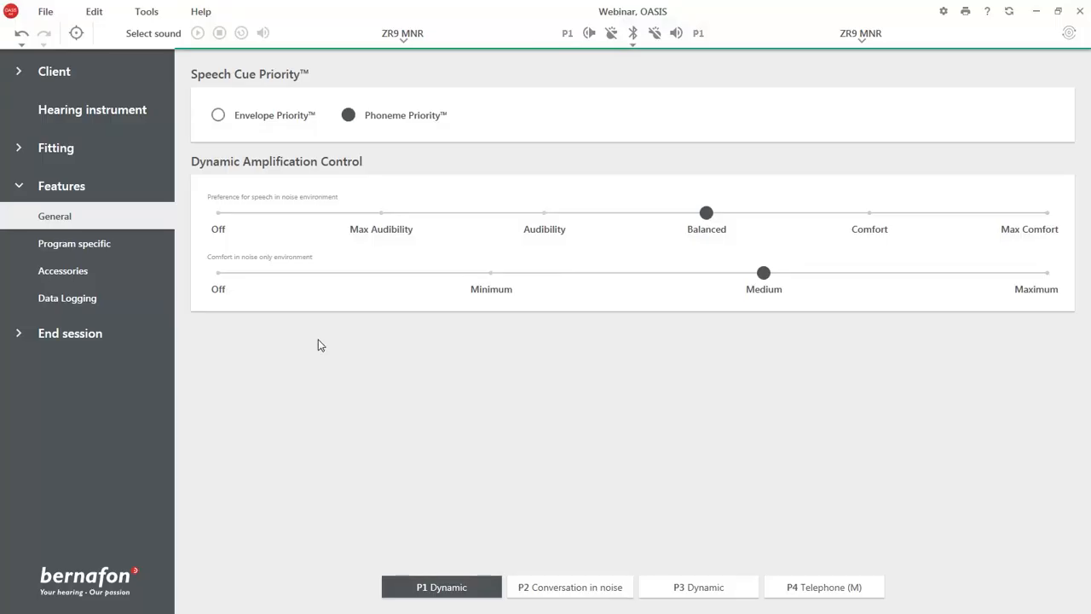
Examine the two Dynamic Amplification Control settings and compare them across P1, P2 Conversation in noise and P4 Telephone (M)
{"action": "mouse_move", "coordinate": [278, 213]}
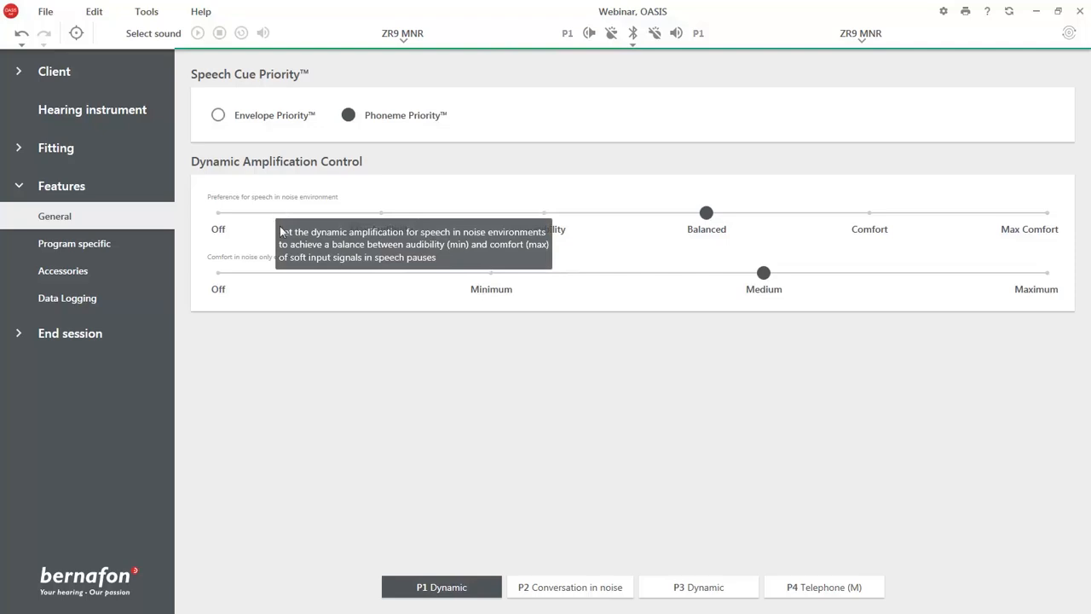
{"action": "mouse_move", "coordinate": [271, 273]}
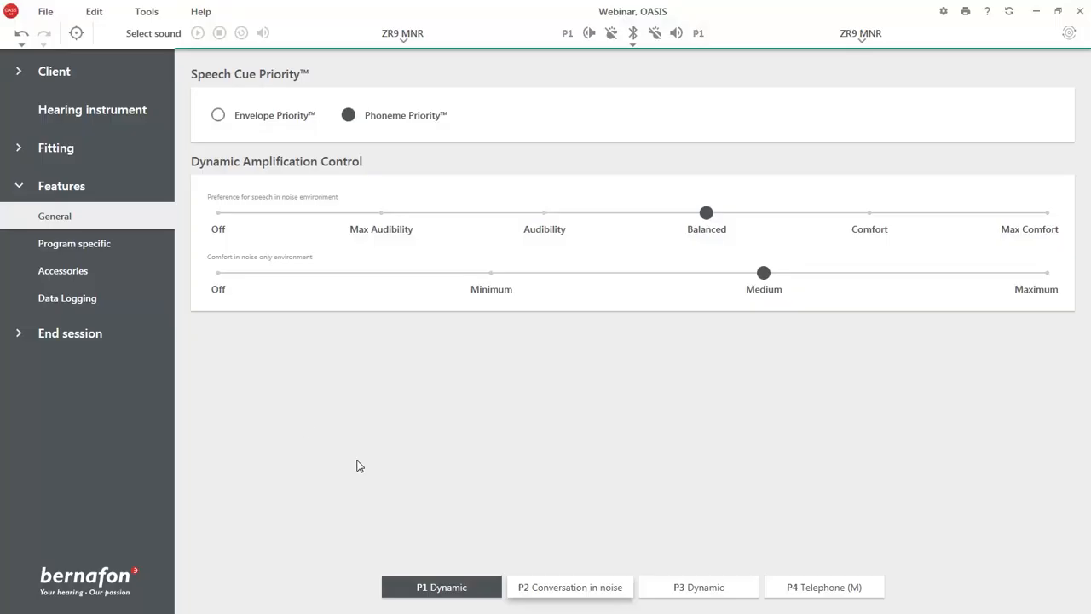
{"action": "left_click", "coordinate": [570, 587]}
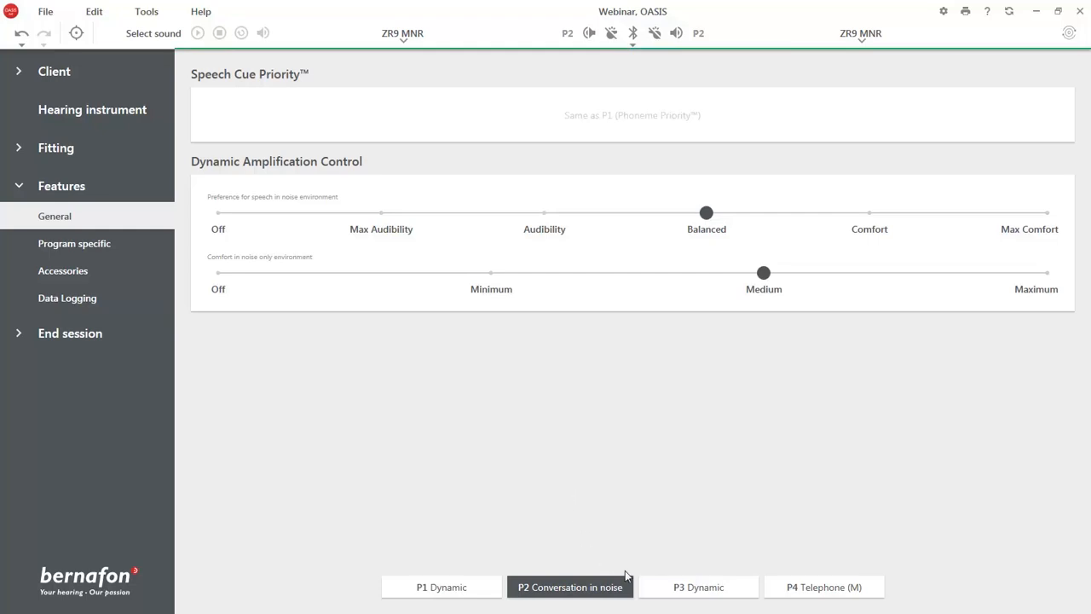
{"action": "left_click", "coordinate": [824, 593]}
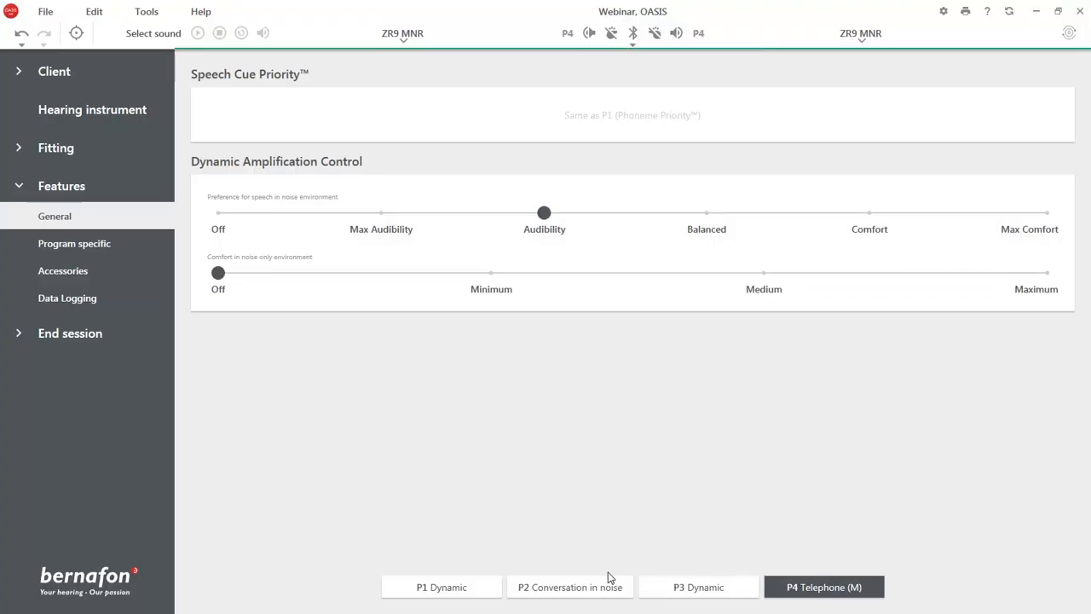
{"action": "left_click", "coordinate": [450, 590]}
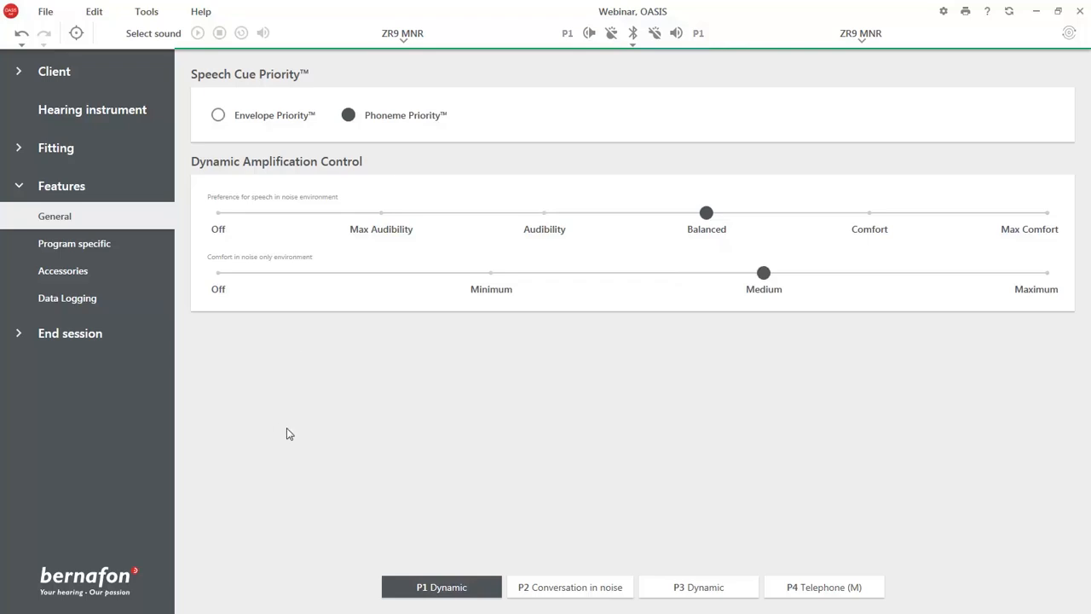
Show the program-specific features of P1 and review the Binaural Noise Manager's Directionality options, keeping Dynamic
{"action": "left_click", "coordinate": [117, 246]}
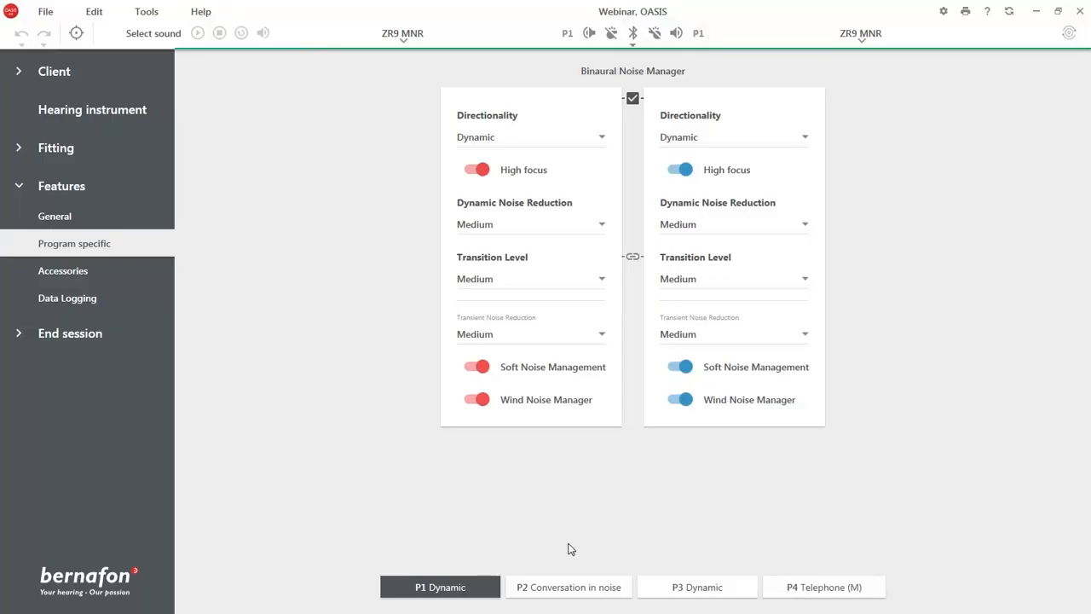
{"action": "left_click", "coordinate": [632, 259]}
{"action": "left_click", "coordinate": [602, 140]}
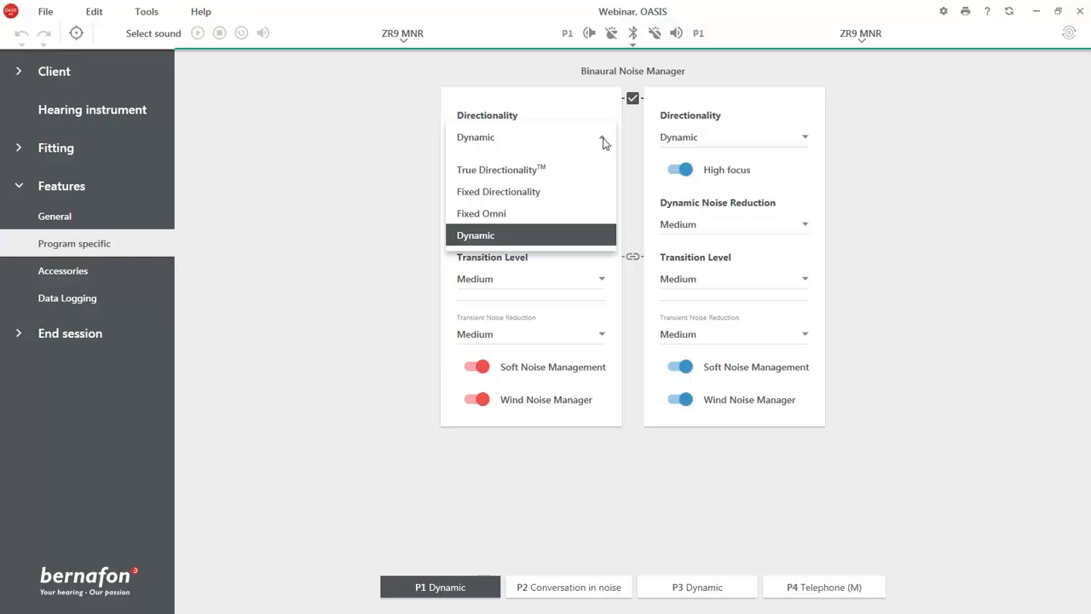
{"action": "left_click", "coordinate": [568, 237]}
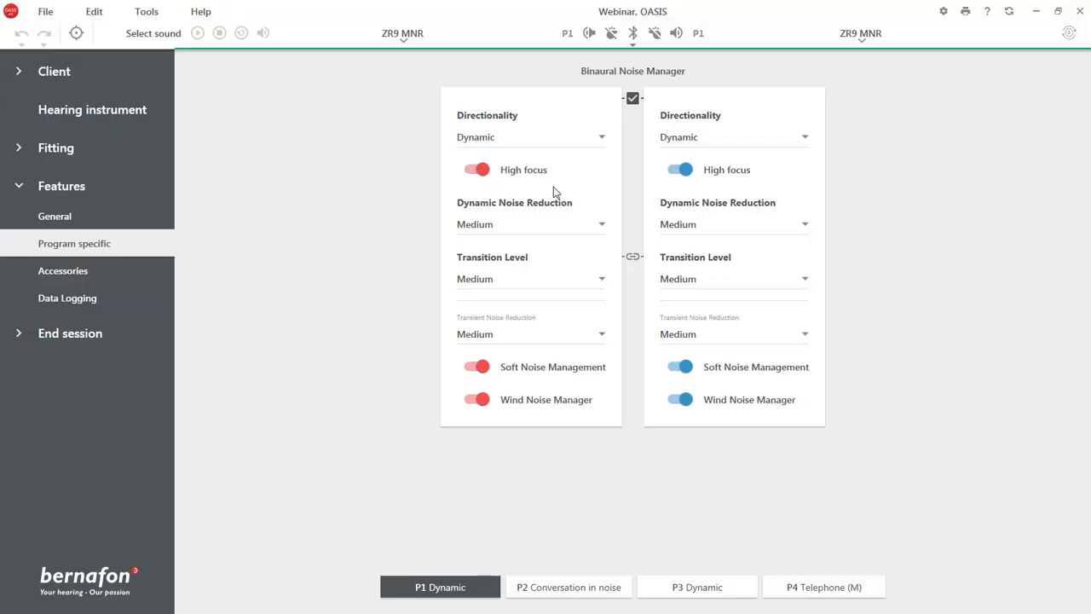
Try Fixed Directionality in P1, restore Dynamic, and switch High focus off and back on
{"action": "left_click", "coordinate": [603, 138]}
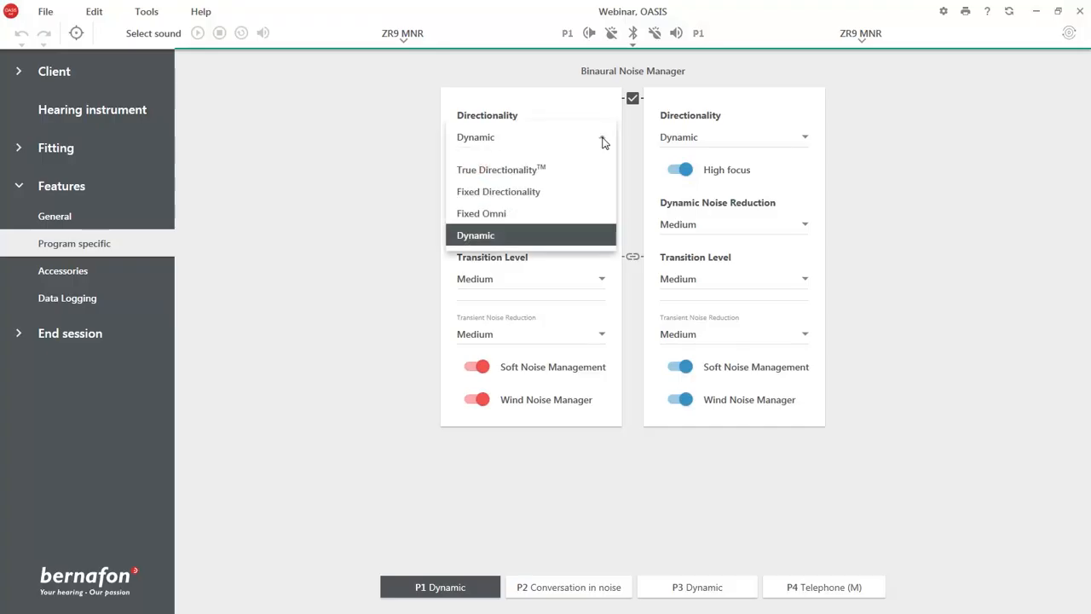
{"action": "left_click", "coordinate": [580, 192]}
{"action": "left_click", "coordinate": [312, 225]}
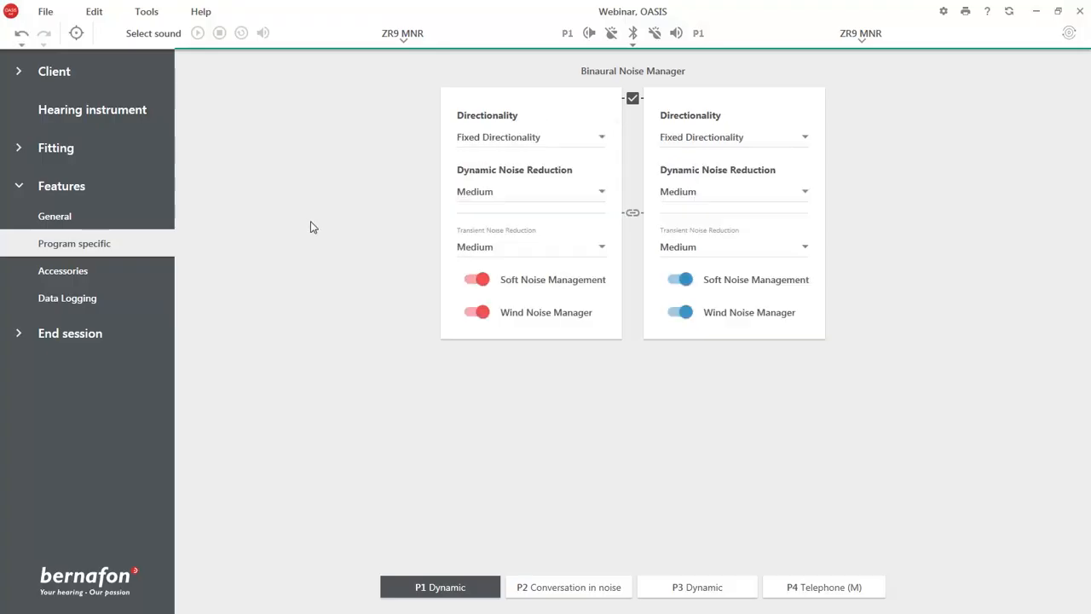
{"action": "left_click", "coordinate": [602, 138]}
{"action": "left_click", "coordinate": [533, 239]}
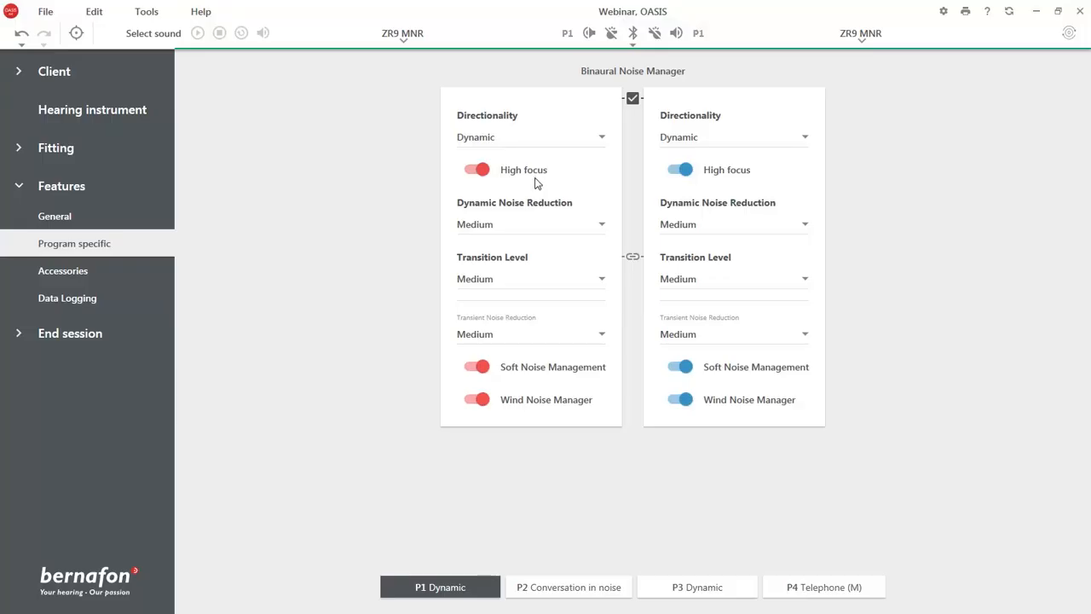
{"action": "left_click", "coordinate": [474, 171]}
{"action": "left_click", "coordinate": [479, 171]}
Set P1's Transition Level to Low, restore it to Medium, and review the Dynamic Noise Reduction options
{"action": "left_click", "coordinate": [603, 283]}
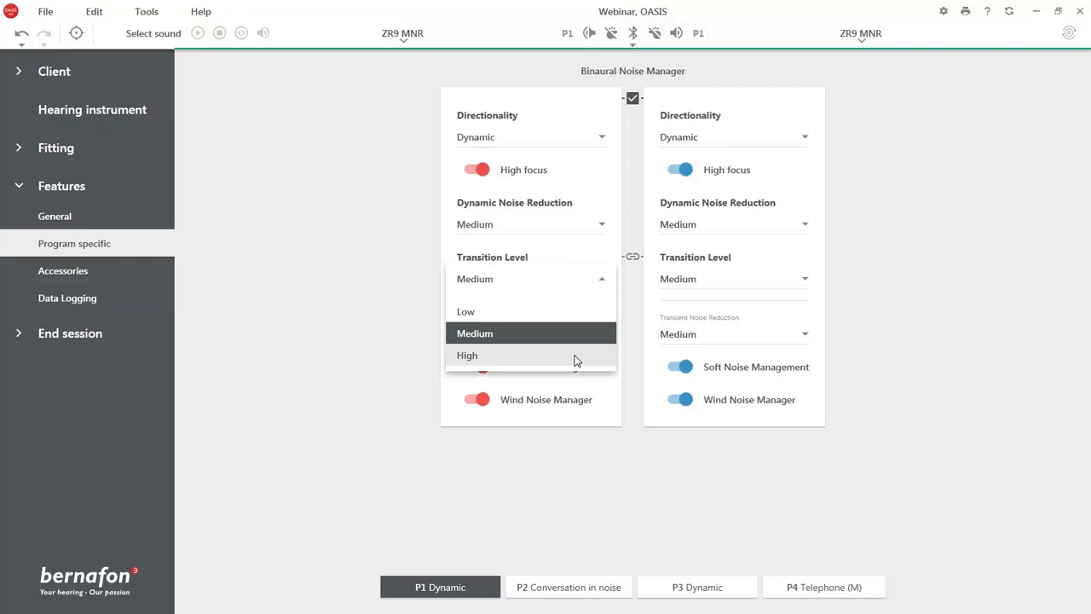
{"action": "left_click", "coordinate": [553, 314]}
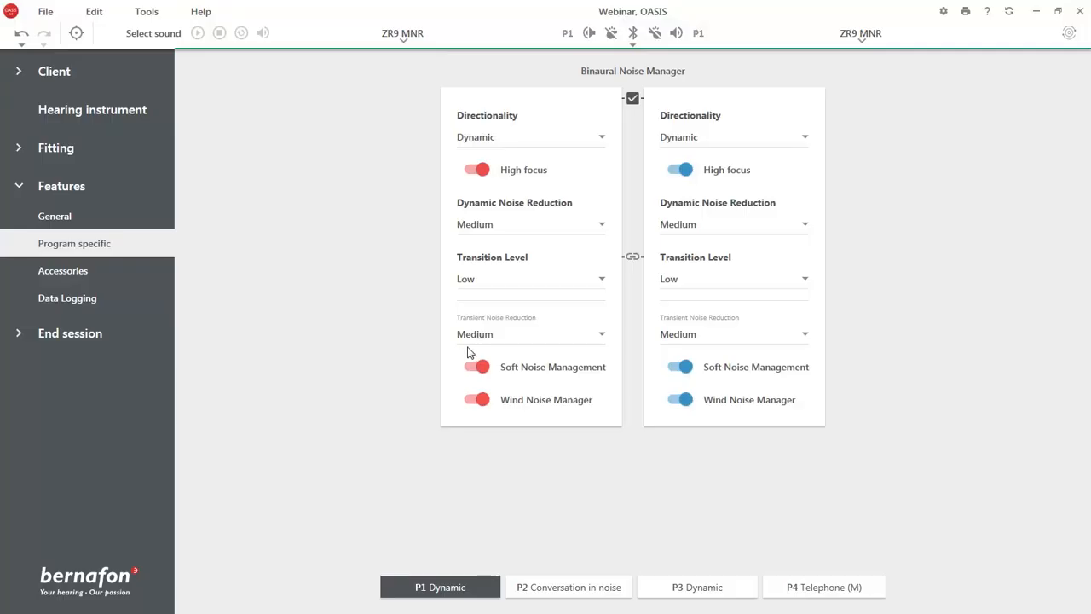
{"action": "left_click", "coordinate": [603, 282]}
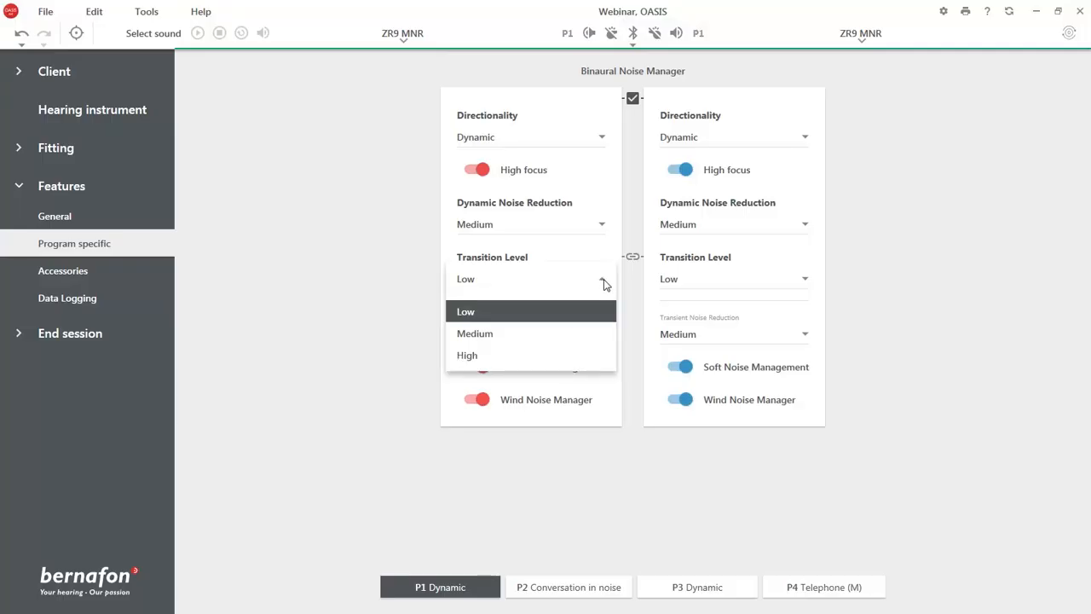
{"action": "left_click", "coordinate": [583, 335]}
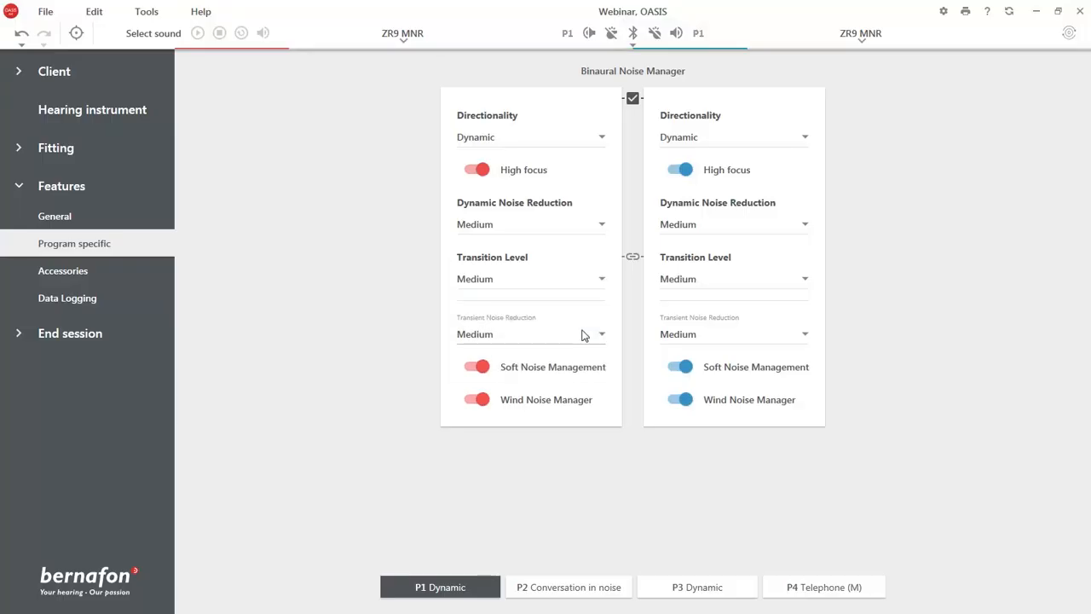
{"action": "left_click", "coordinate": [602, 225]}
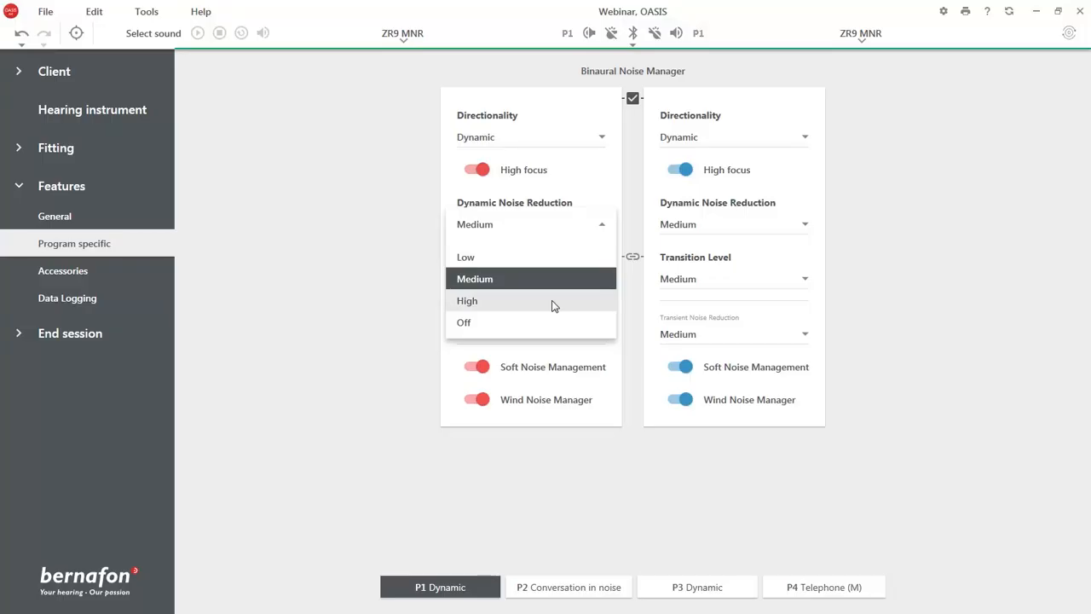
{"action": "left_click", "coordinate": [394, 312]}
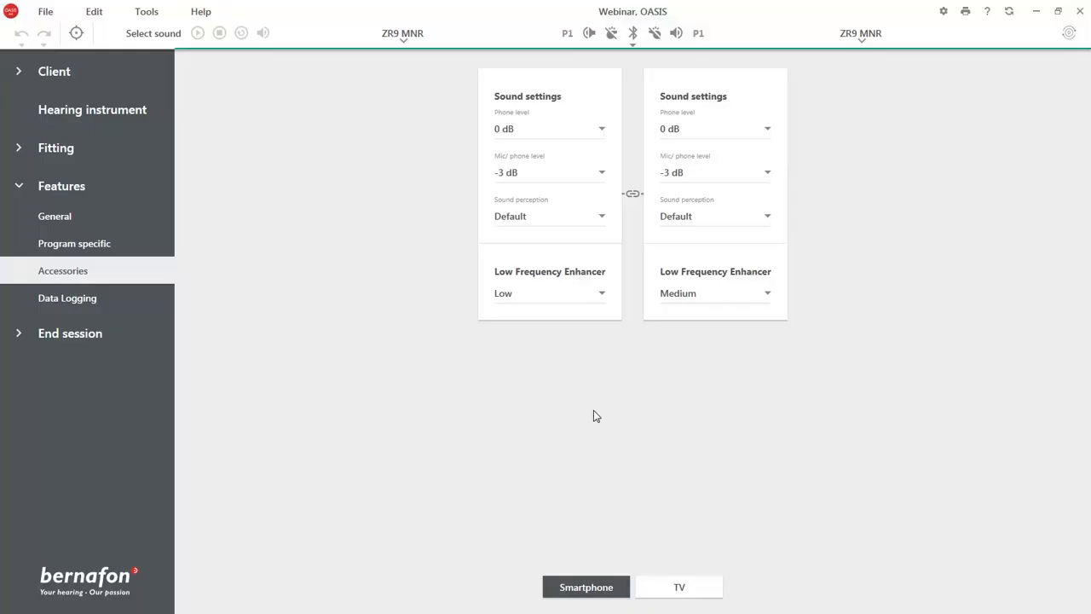
In the Smartphone accessory settings, review the available options for Phone level, Mic/phone level and Sound perception
{"action": "left_click", "coordinate": [602, 131]}
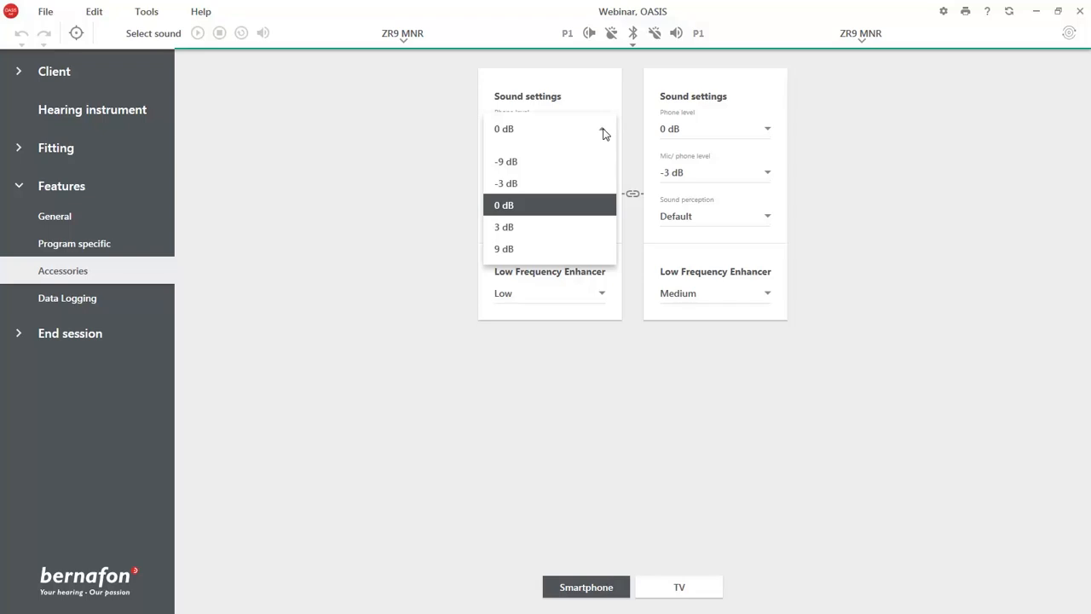
{"action": "left_click", "coordinate": [604, 133]}
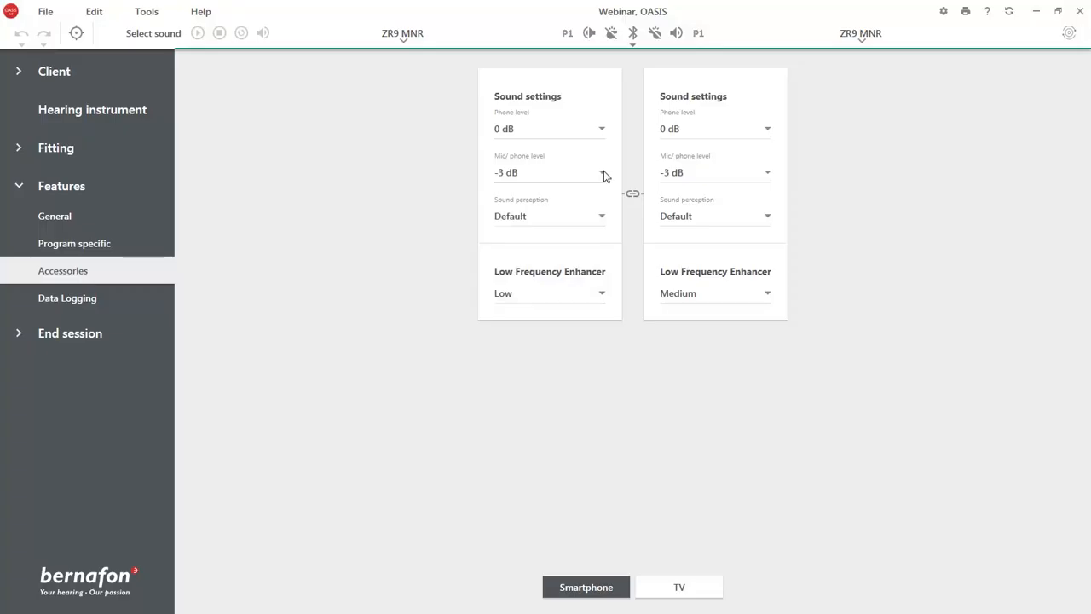
{"action": "left_click", "coordinate": [603, 174]}
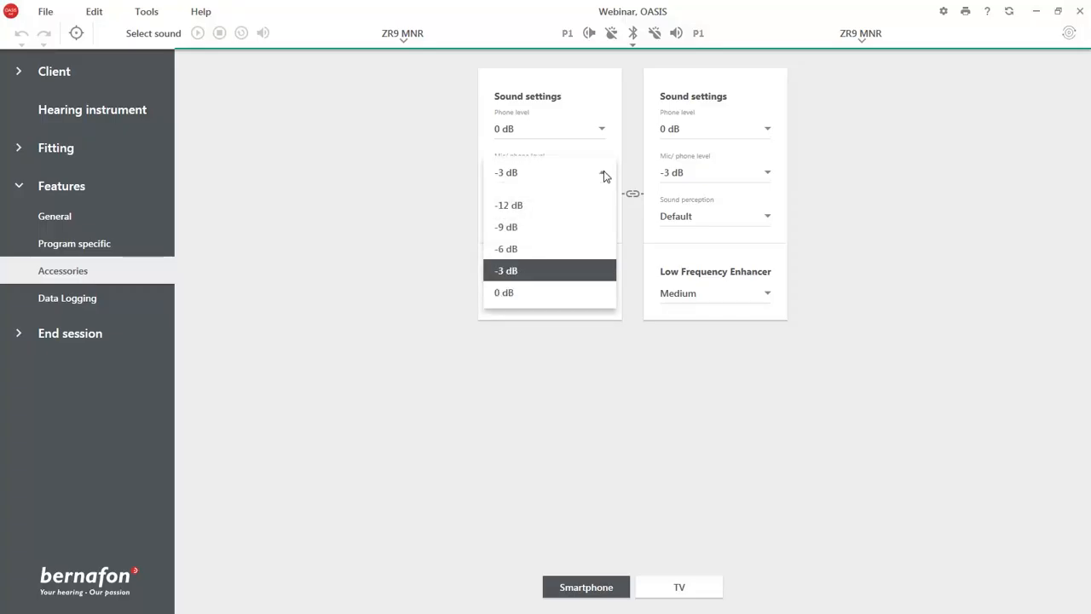
{"action": "left_click", "coordinate": [604, 175]}
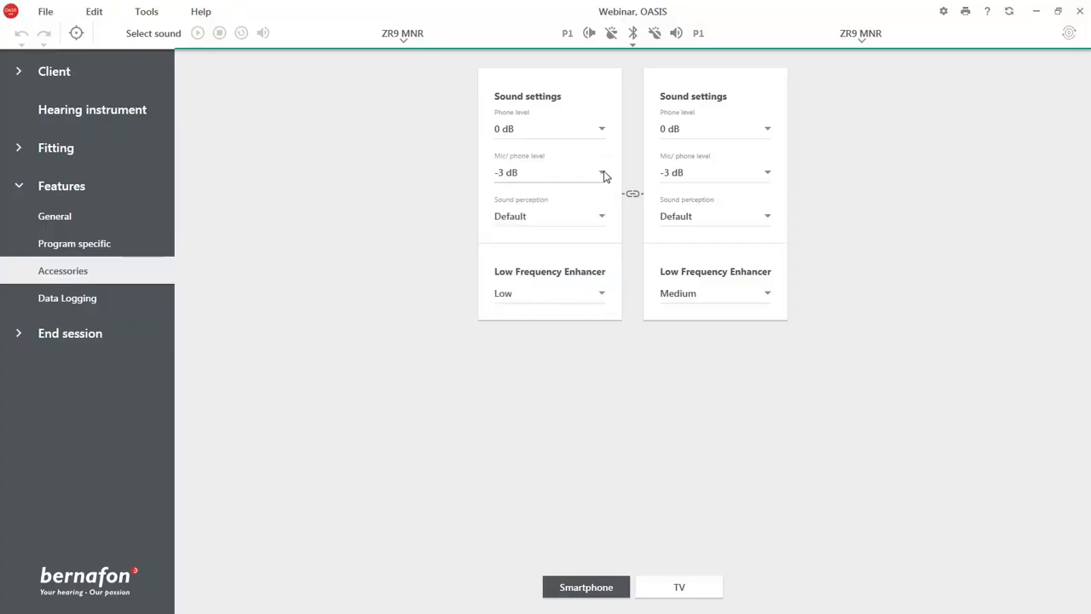
{"action": "left_click", "coordinate": [604, 219]}
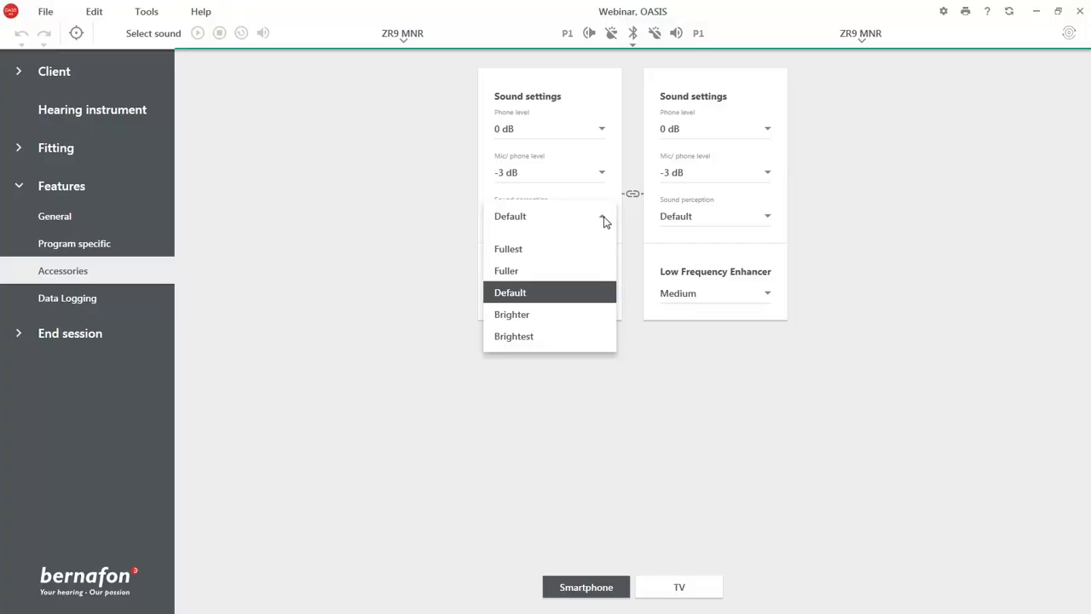
{"action": "left_click", "coordinate": [428, 288]}
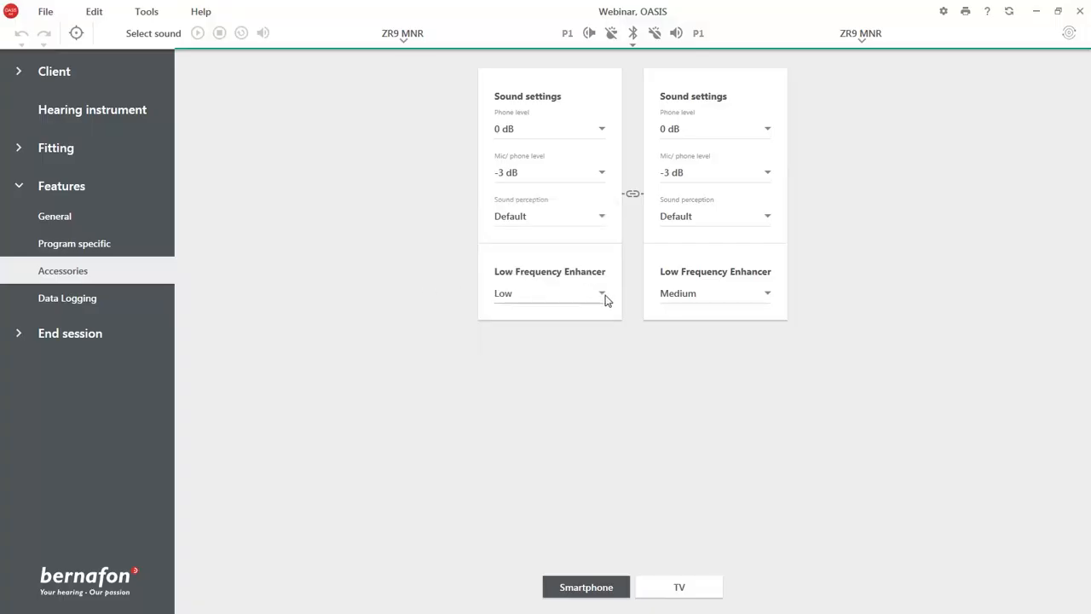
Review the Low Frequency Enhancer options for the Smartphone accessory without changing the selection
{"action": "left_click", "coordinate": [603, 297]}
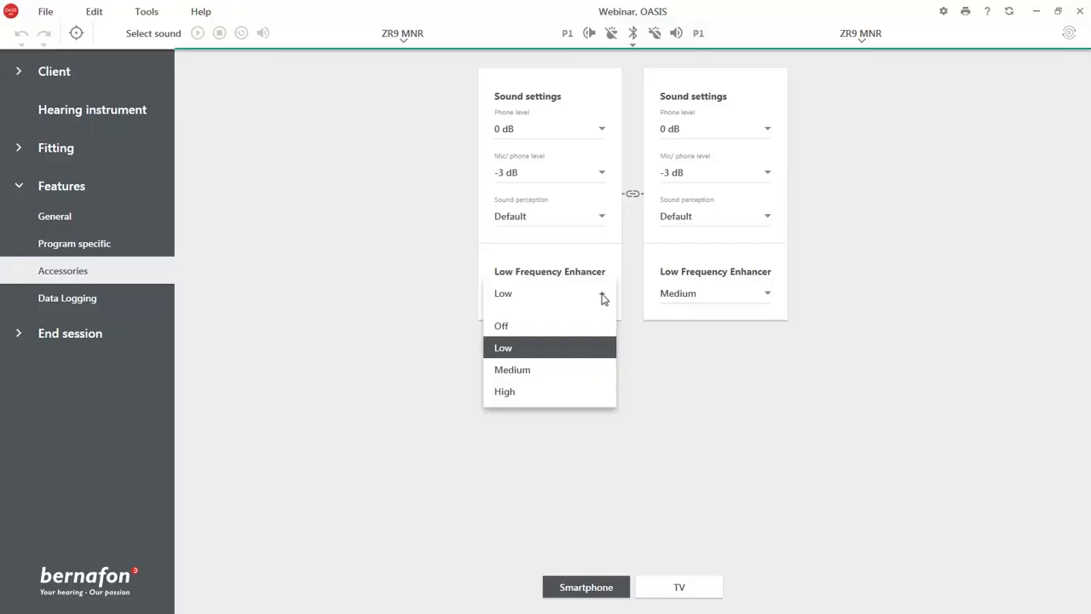
{"action": "left_click", "coordinate": [603, 299]}
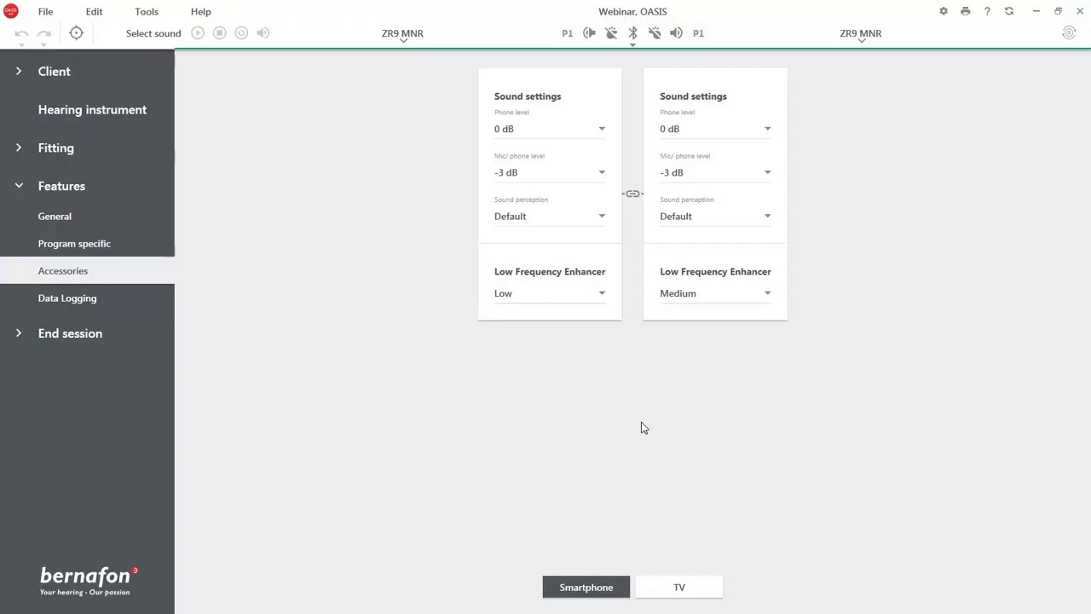
{"action": "left_click", "coordinate": [602, 295]}
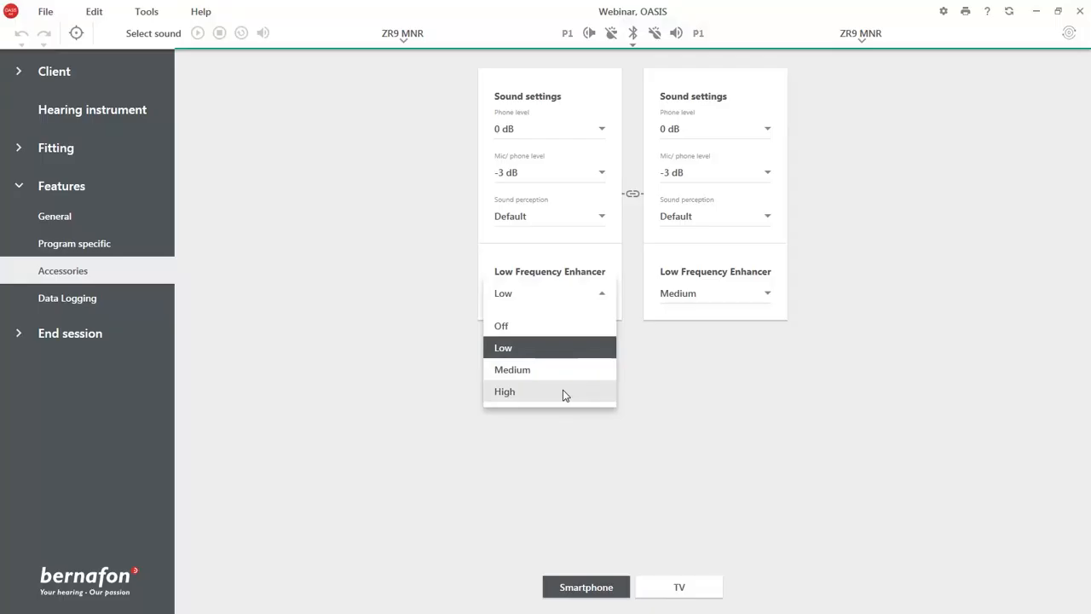
{"action": "left_click", "coordinate": [720, 462]}
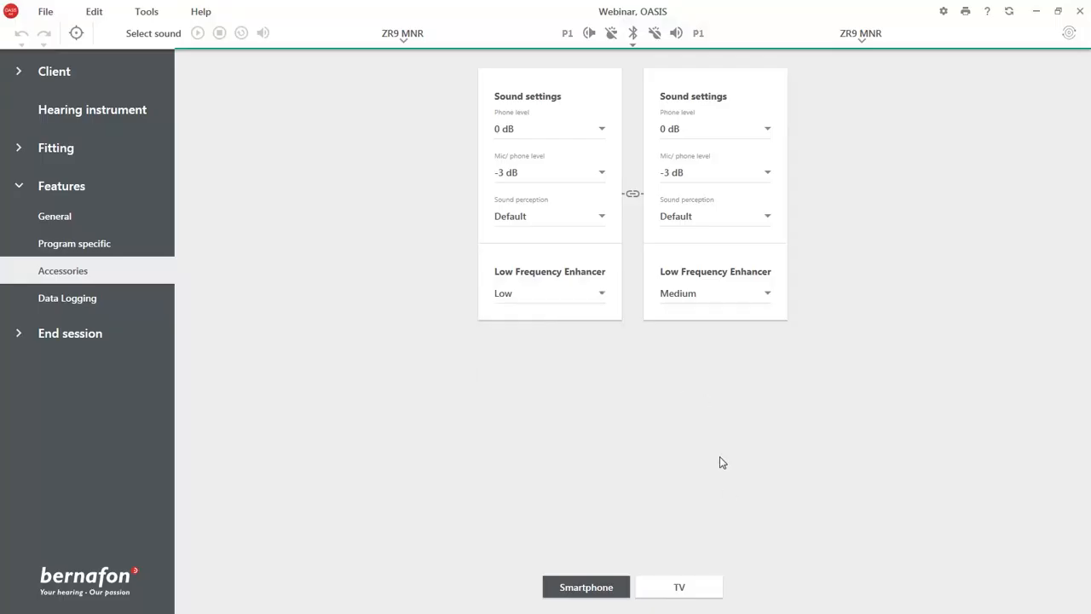
Review the Mic/TV level options in the TV accessory settings and show the Data Logging page
{"action": "left_click", "coordinate": [680, 591]}
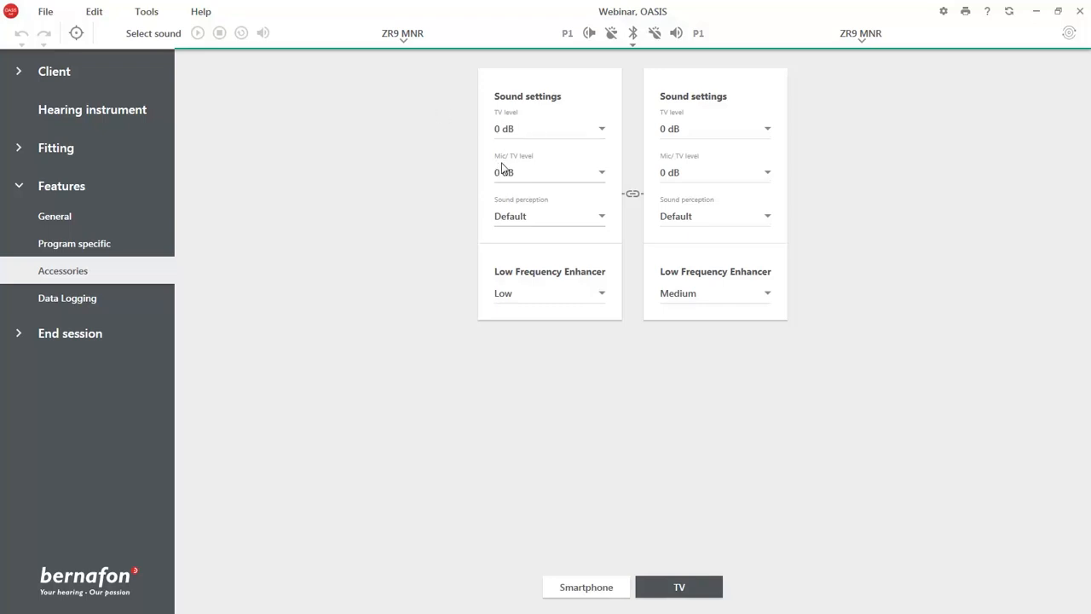
{"action": "left_click", "coordinate": [602, 174]}
{"action": "left_click", "coordinate": [606, 175]}
{"action": "left_click", "coordinate": [128, 304]}
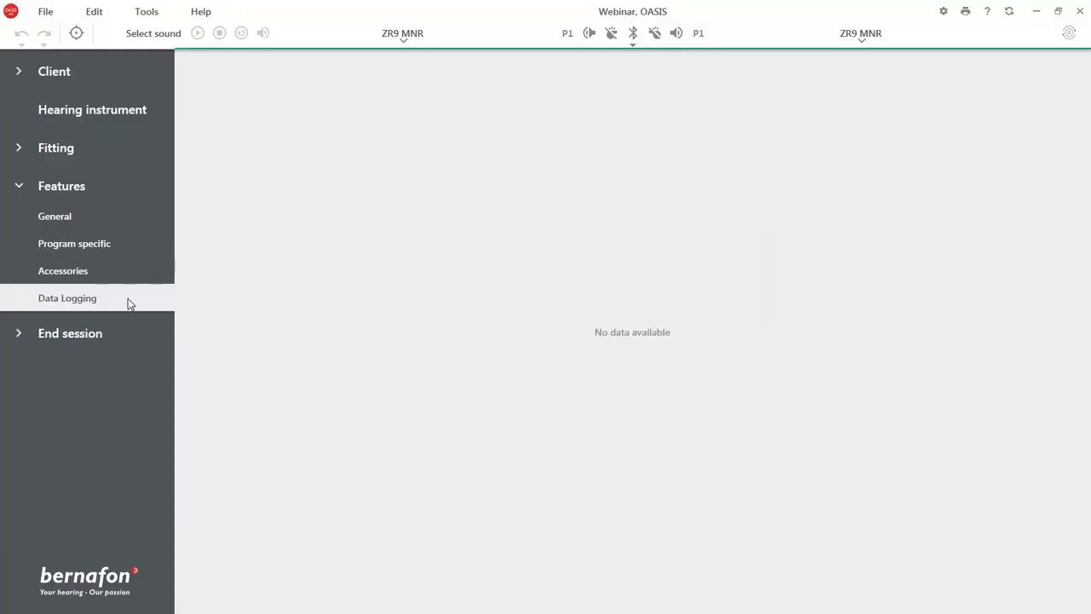